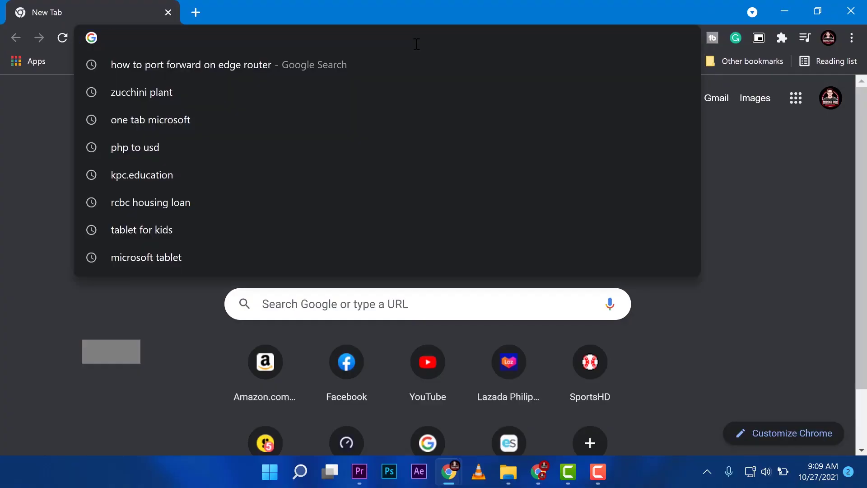
Search 'what is my ip' and highlight the public IP shown on ip-adress.com.
type("what is my ip")
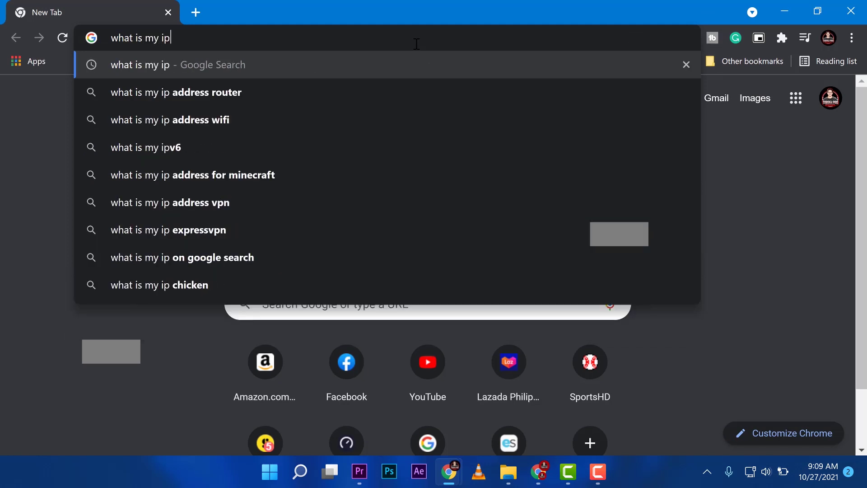
key("Return")
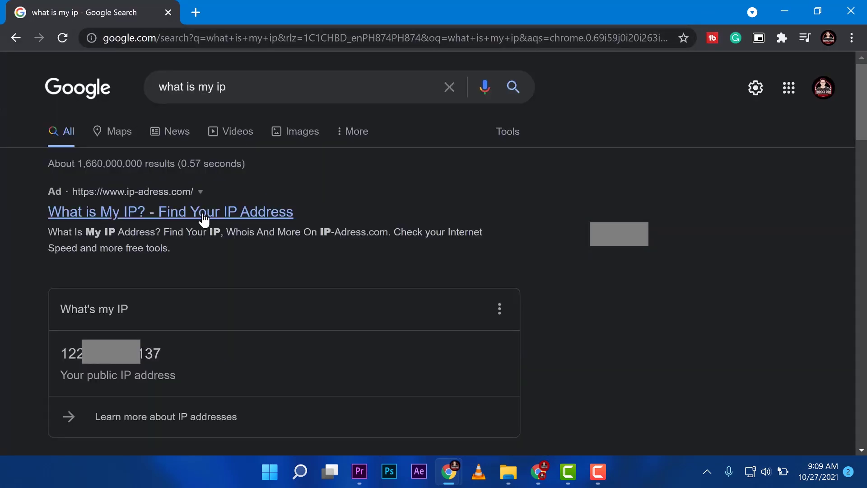
left_click(203, 218)
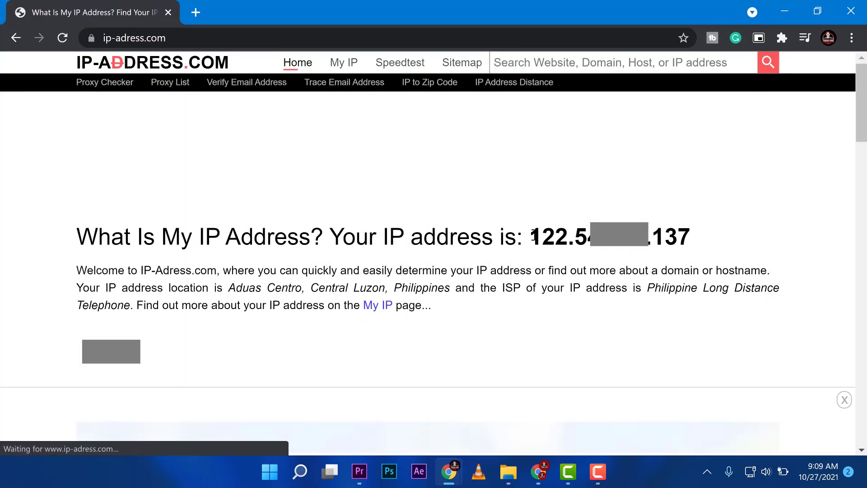
left_click_drag(531, 235, 699, 239)
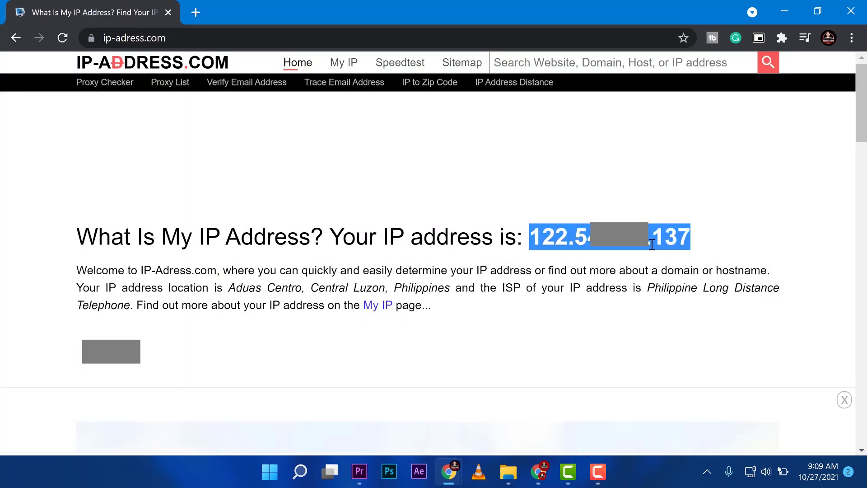
Load the copied public IP in a new tab, proceeding past the certificate warning.
left_click(202, 10)
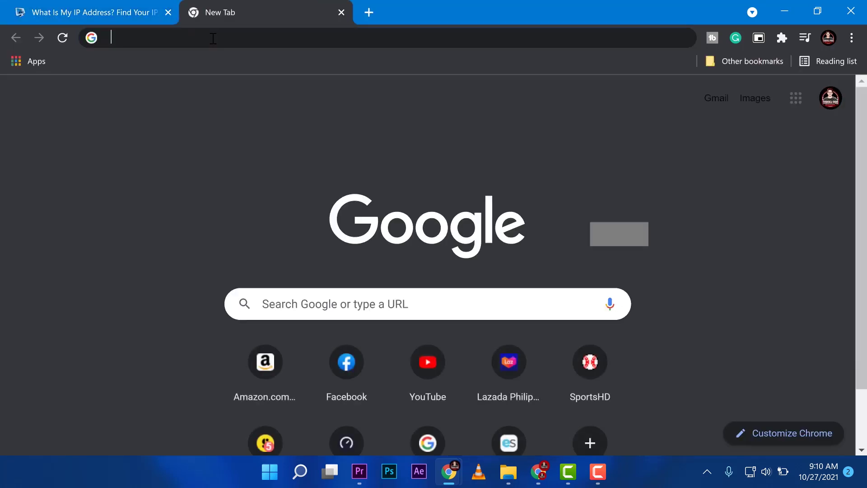
type("122.54.199.137")
key("Return")
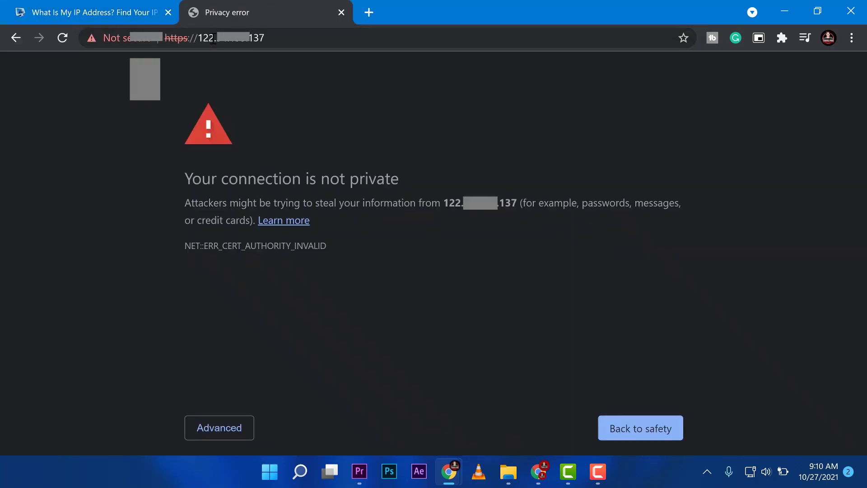
left_click(218, 428)
left_click(289, 179)
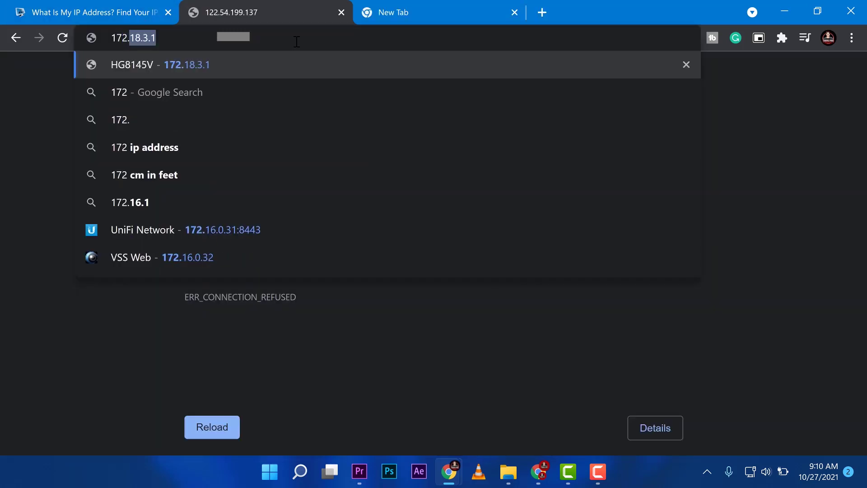
Load the Cloud Key at 172.22.220.103, bypassing its certificate warning.
type(".22.")
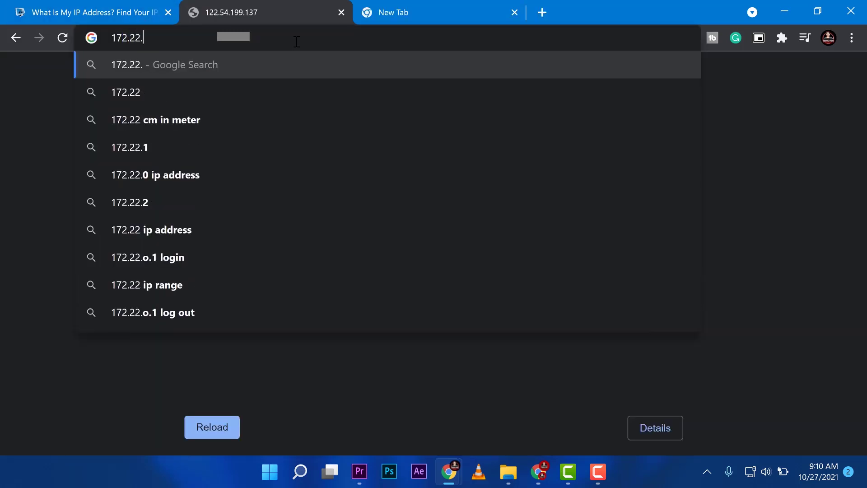
type("220")
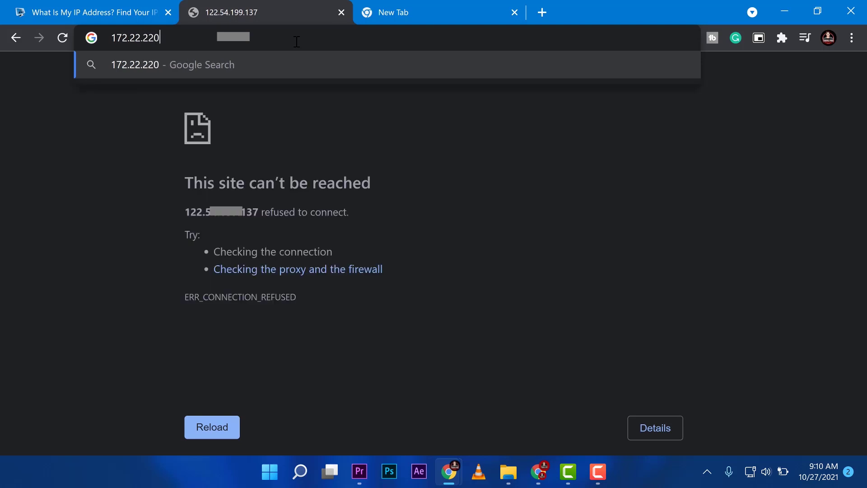
type(".103")
key("Return")
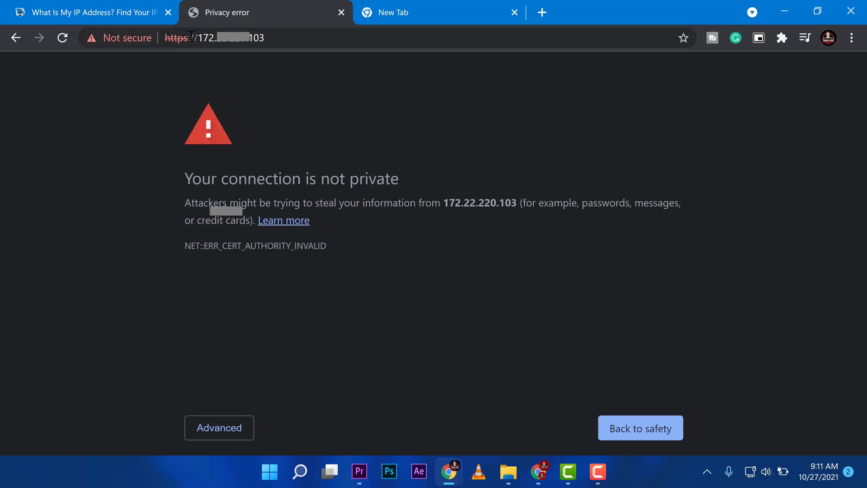
left_click(217, 429)
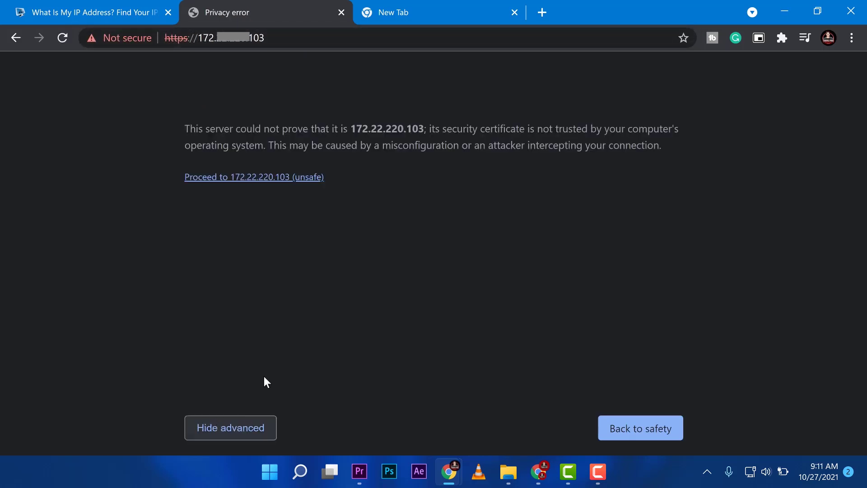
left_click_drag(197, 43, 293, 39)
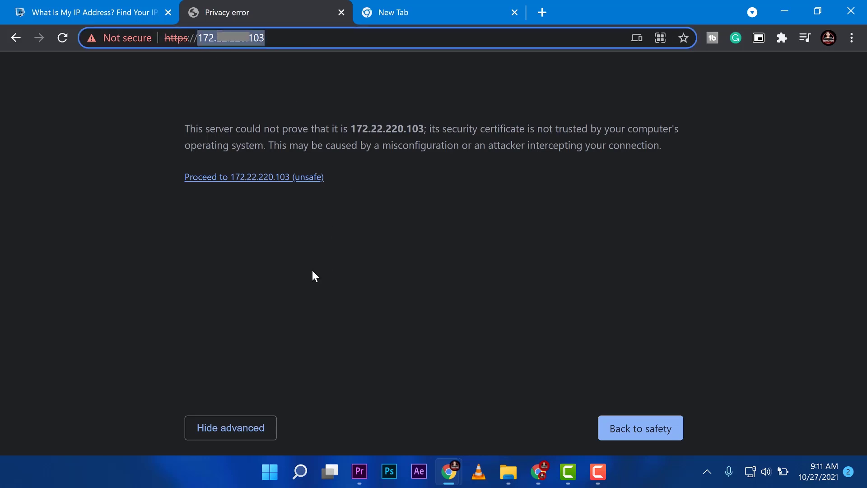
left_click(270, 179)
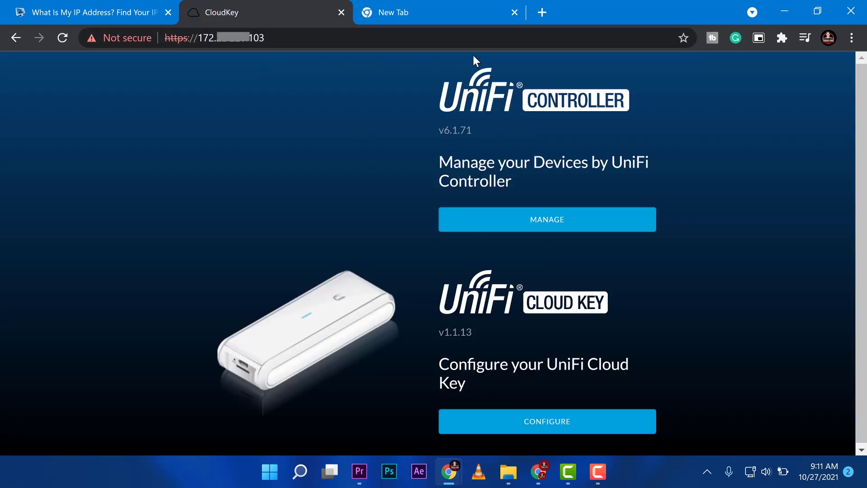
left_click(272, 41)
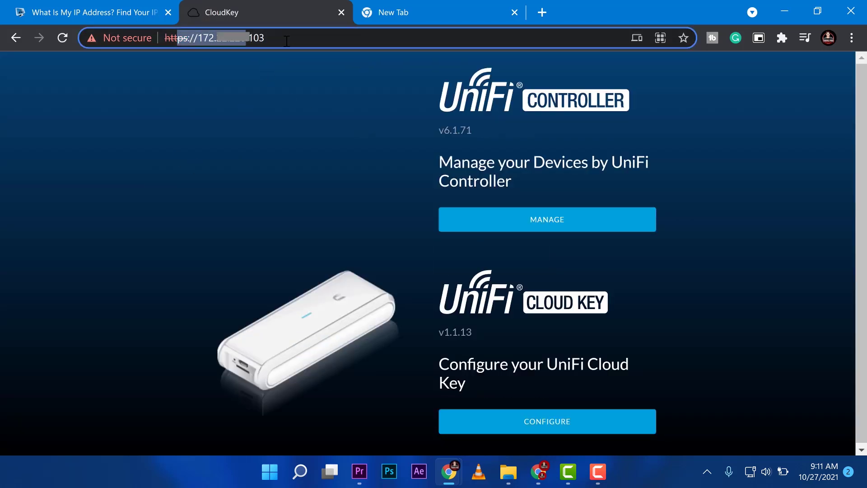
left_click(271, 41)
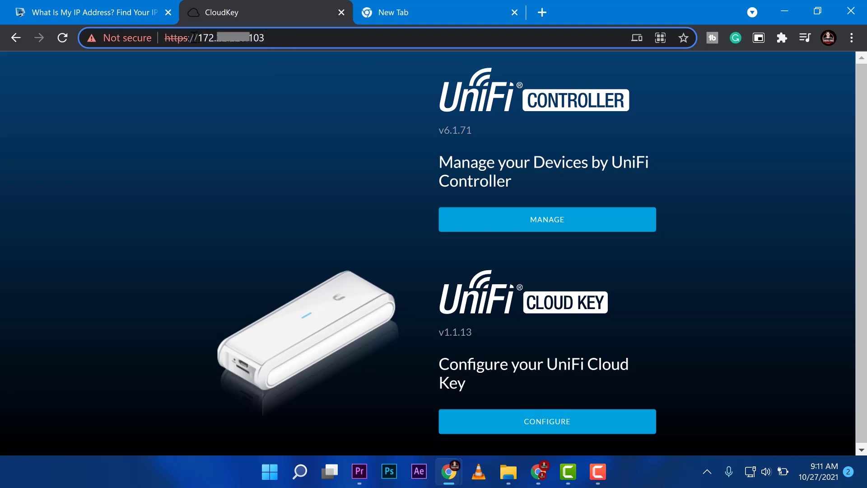
Reload the router via the public IP and sign in with the router's username and password.
key("Return")
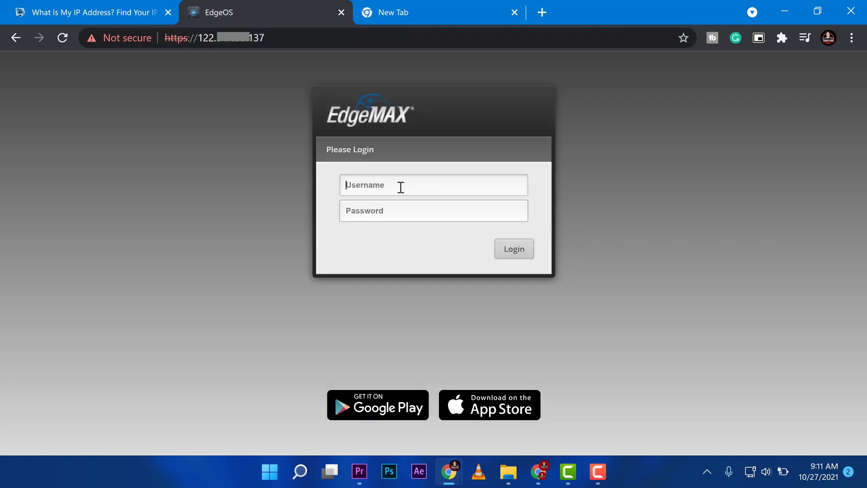
left_click(400, 187)
type("admin")
key("Tab")
type("admin")
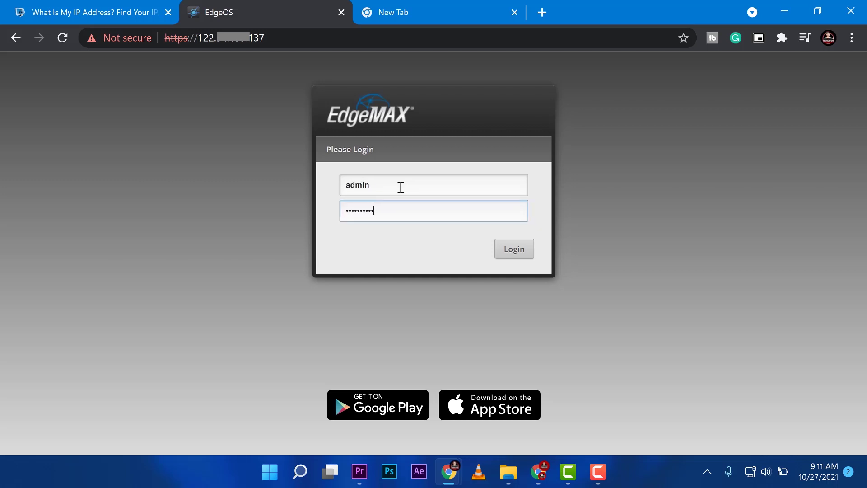
type("123")
key("Return")
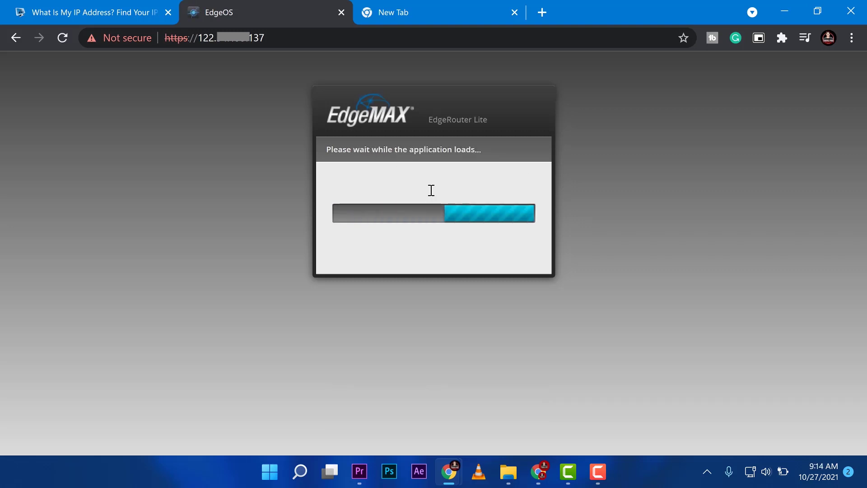
Begin entering the Cloud Key address 172.22 in the empty new tab.
left_click(432, 6)
left_click(431, 39)
type("172.22.")
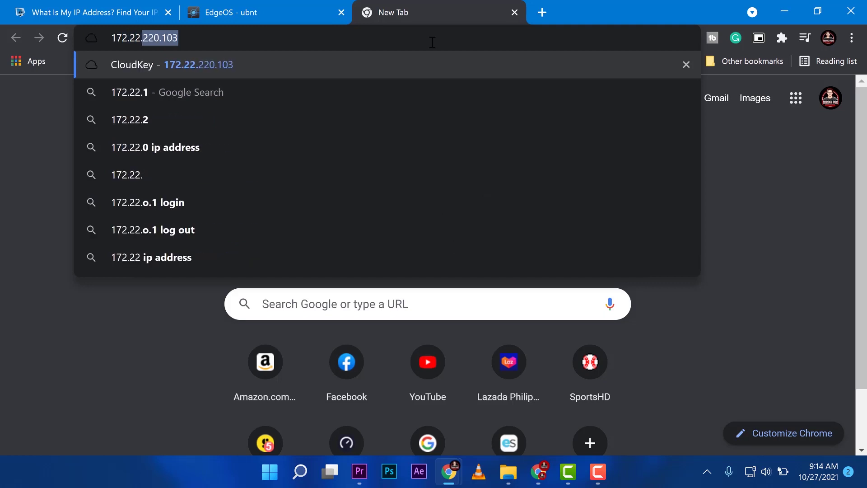
Open the UniFi Controller login on port 8443 from the Cloud Key page, then return to EdgeOS.
key("Right")
key("Return")
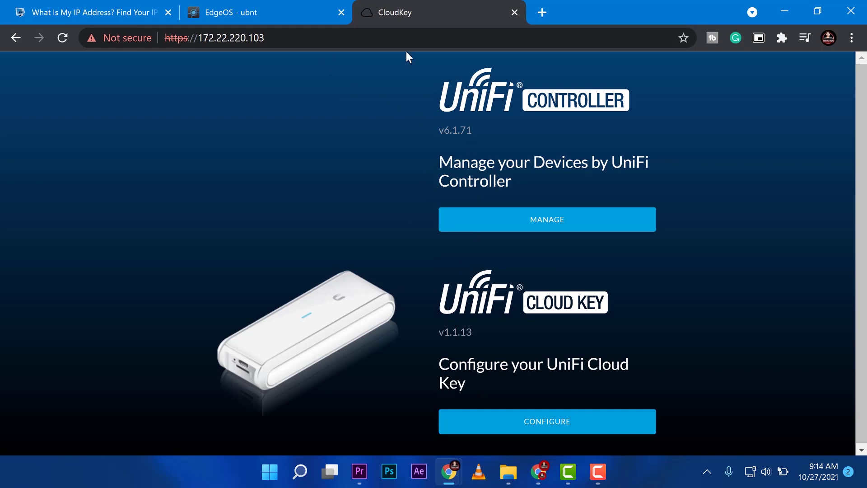
left_click(257, 38)
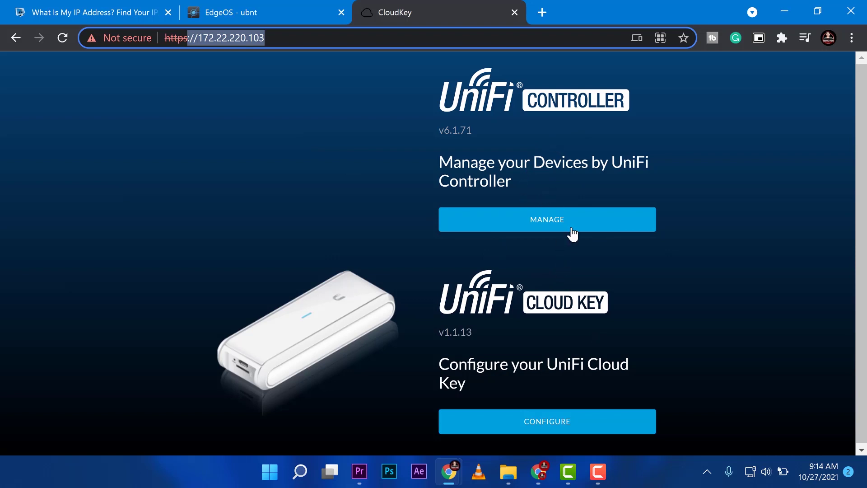
left_click(506, 216)
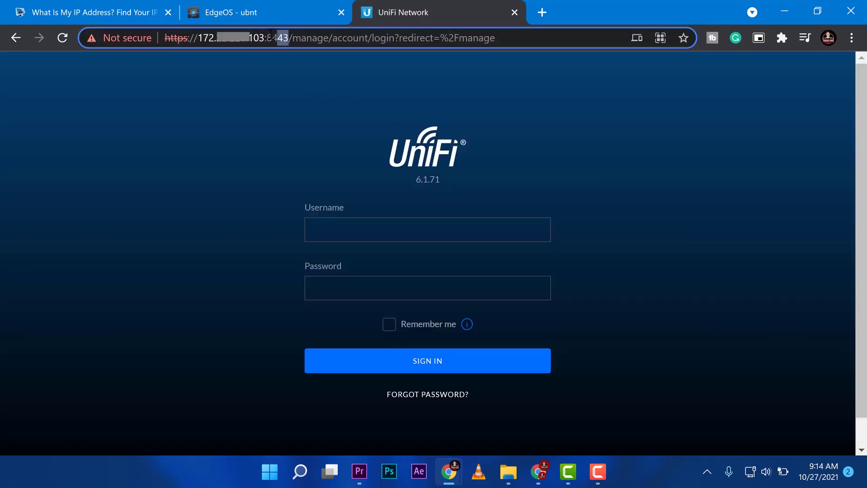
left_click(256, 2)
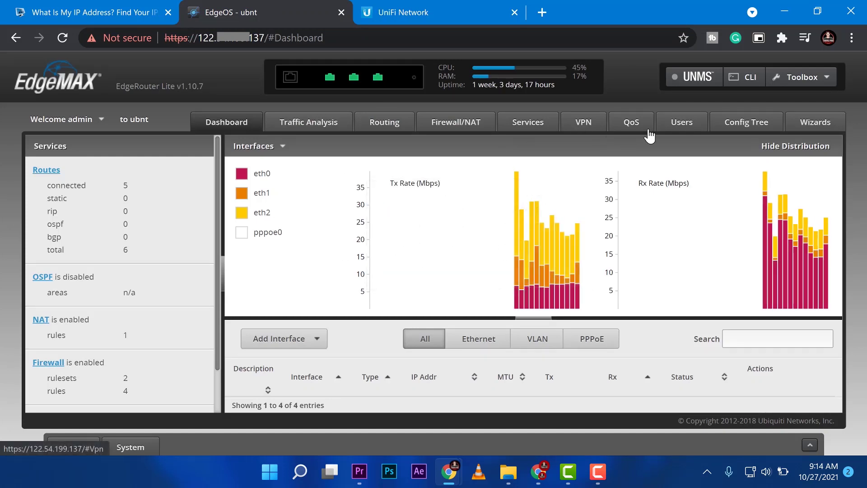
In Port Forwarding, set the WAN interface to pppoe0 and the LAN interface to eth2.
left_click(449, 122)
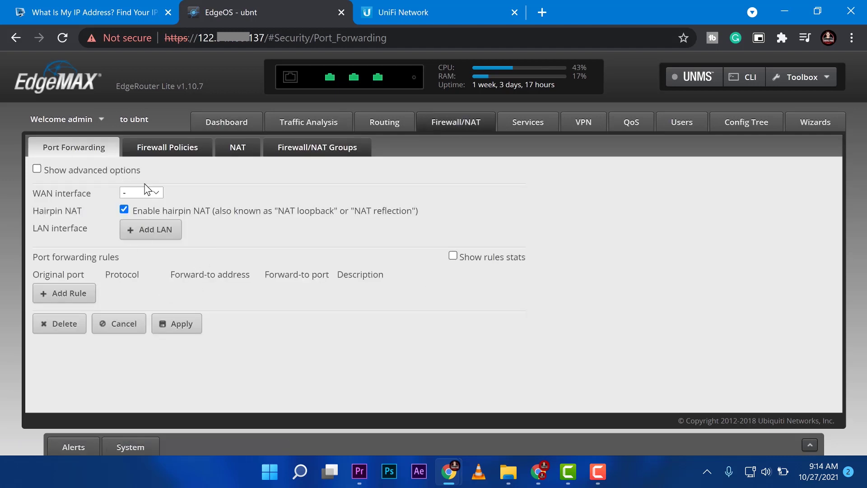
left_click(141, 192)
left_click(149, 234)
left_click(141, 193)
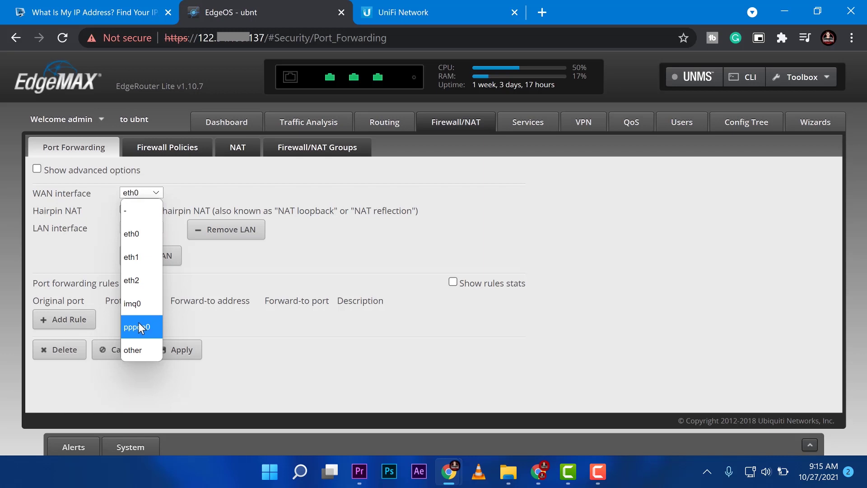
left_click(137, 327)
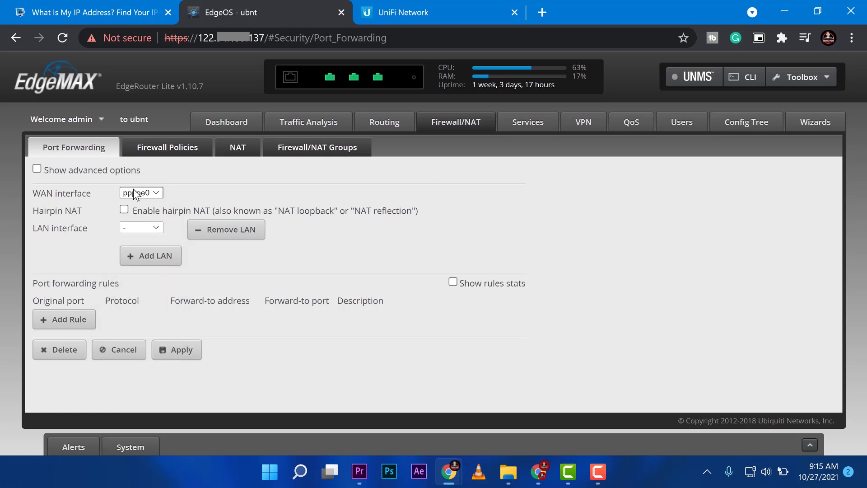
left_click(155, 227)
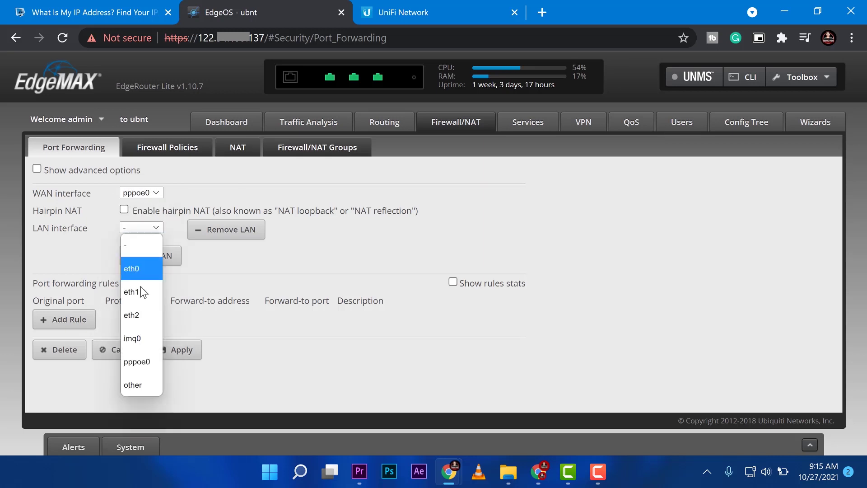
left_click(141, 312)
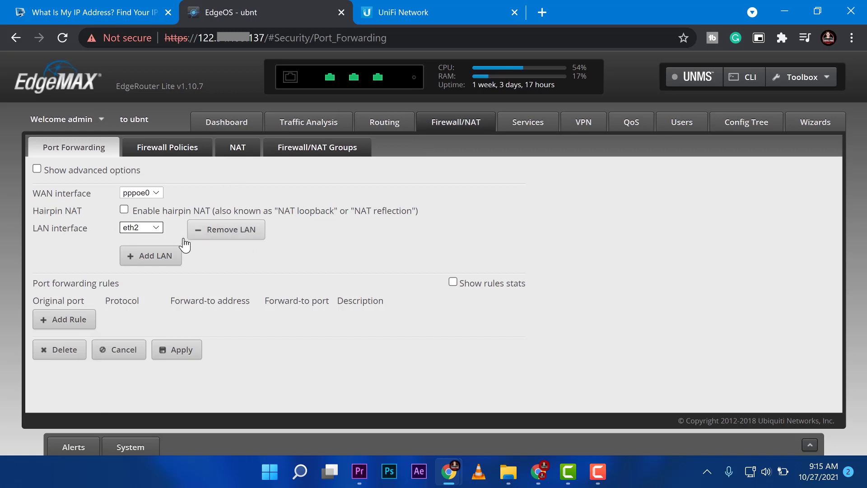
Add a new rule with original port 8443 and choose its protocol.
left_click(71, 326)
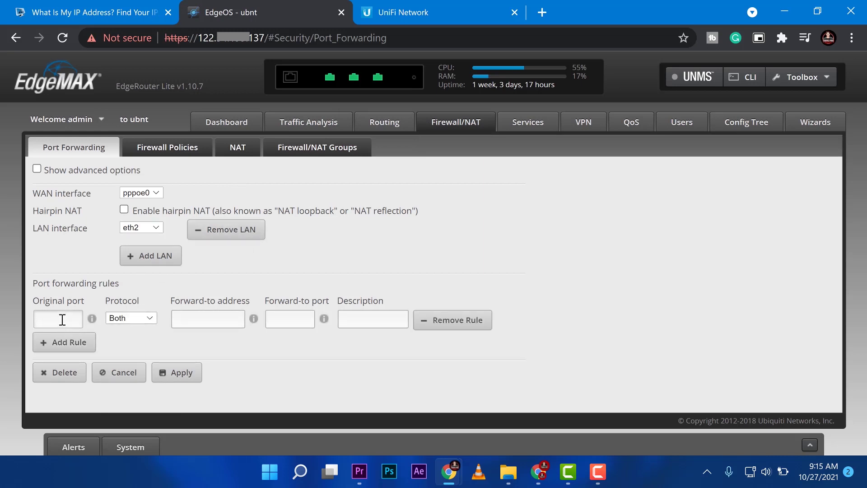
left_click(62, 318)
type("8443")
left_click(416, 9)
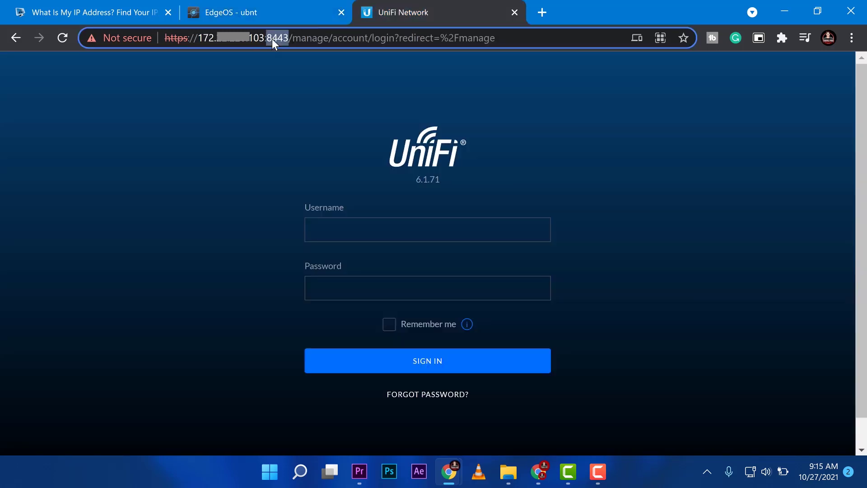
left_click(271, 13)
type("3")
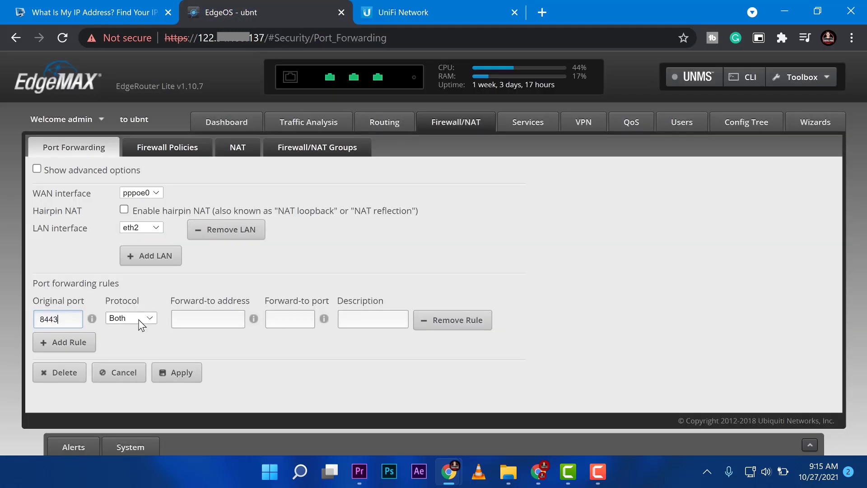
left_click(136, 318)
Forward the rule to 172.22.220.103 port 8443, copying the IP from the Cloud Key tab.
left_click(196, 329)
left_click(383, 13)
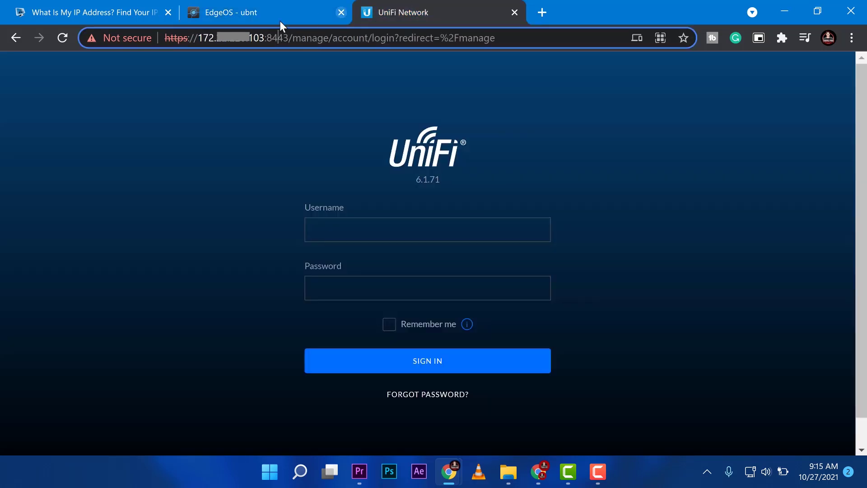
double_click(201, 37)
left_click_drag(227, 41, 263, 38)
right_click(253, 37)
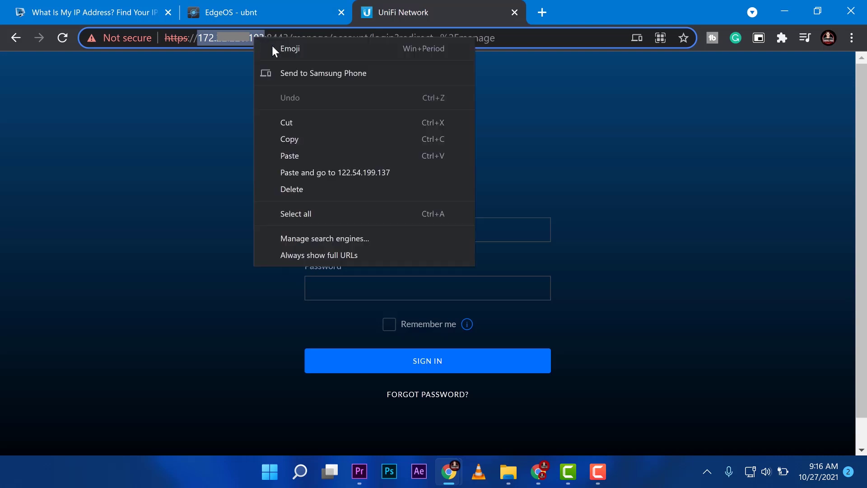
left_click(297, 138)
left_click(286, 8)
right_click(224, 320)
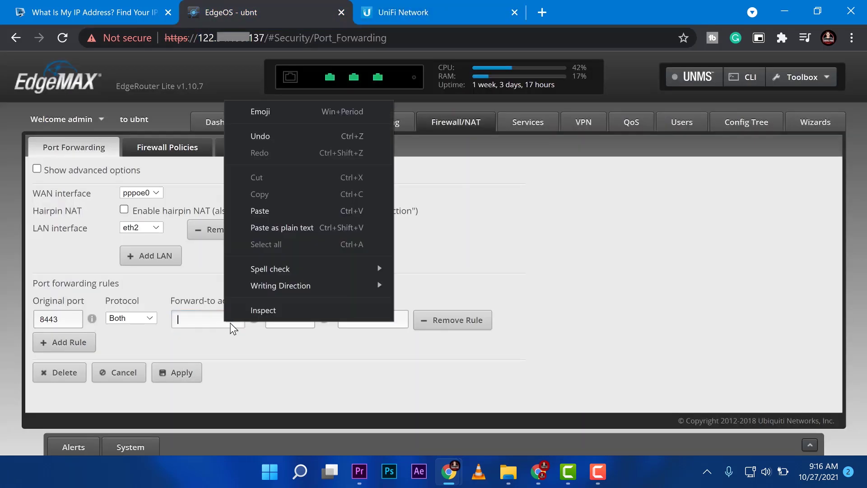
left_click(283, 210)
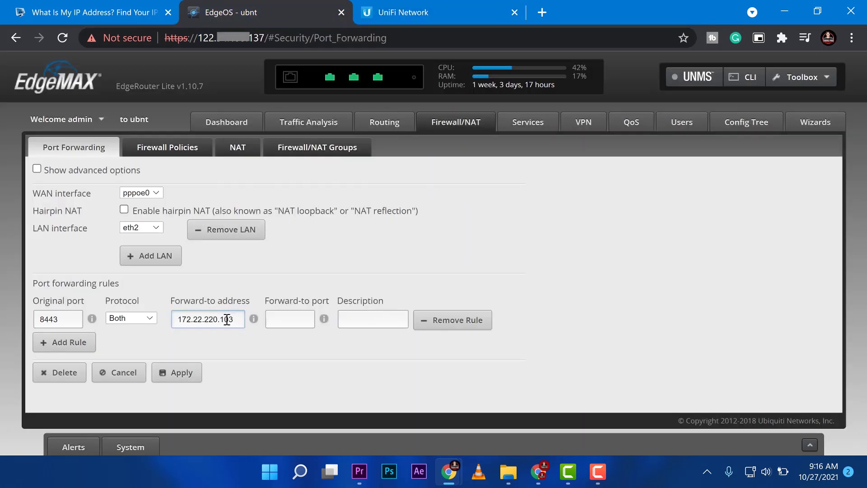
double_click(62, 315)
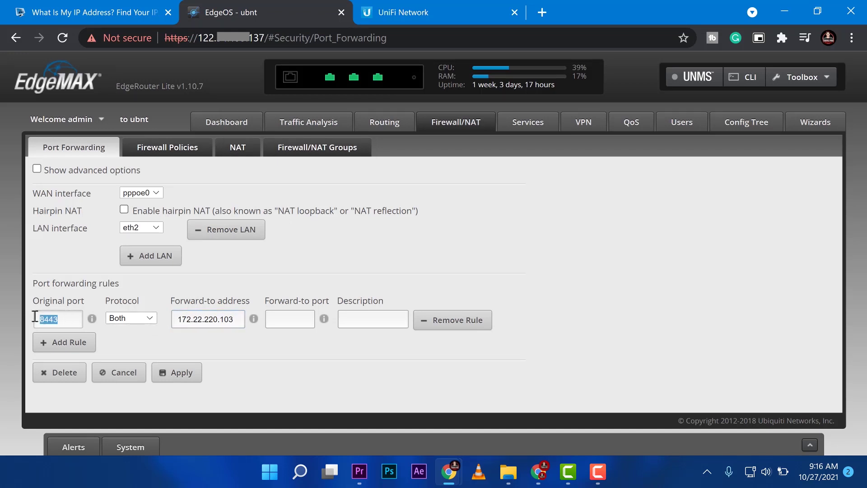
left_click(294, 320)
type("8443")
Set the rule description to CloudKey and apply the configuration.
left_click(373, 319)
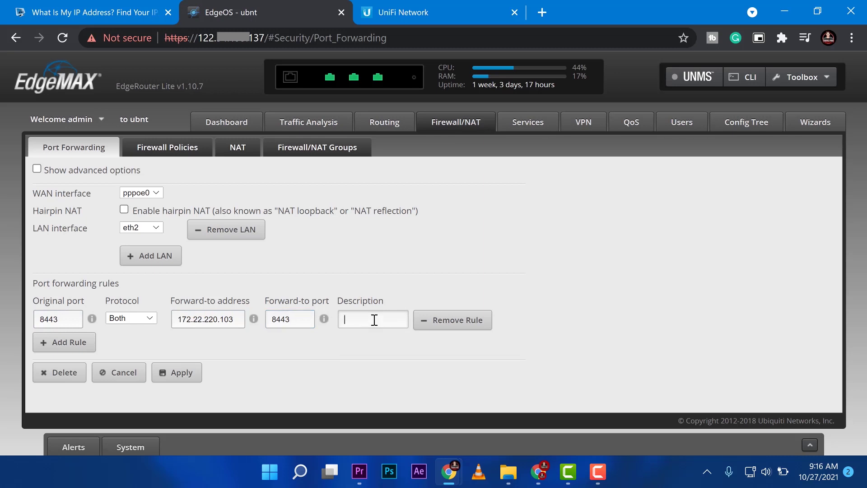
type("Cloudkey")
key("ctrl+a")
key("BackSpace")
type("Webserver")
double_click(356, 319)
left_click(393, 320)
left_click_drag(388, 320, 344, 319)
left_click(397, 316)
left_click_drag(397, 316, 340, 319)
left_click(378, 319)
left_click(396, 320)
key("BackSpace")
key("BackSpace")
key("BackSpace")
key("BackSpace")
key("BackSpace")
key("BackSpace")
key("BackSpace")
key("BackSpace")
type("Cloudk")
key("BackSpace")
type("Key")
left_click(177, 375)
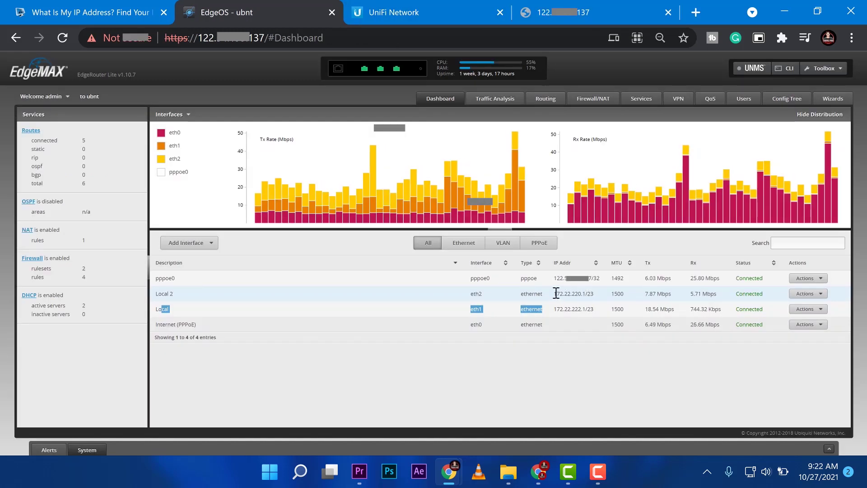
Check the eth2 and pppoe0 addresses on the Dashboard, then enable hairpin NAT and apply.
left_click_drag(553, 294, 607, 298)
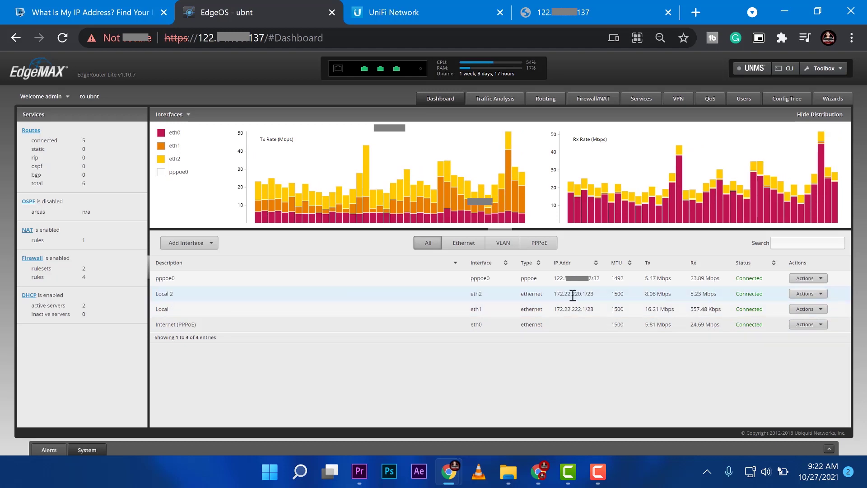
left_click_drag(583, 295, 560, 293)
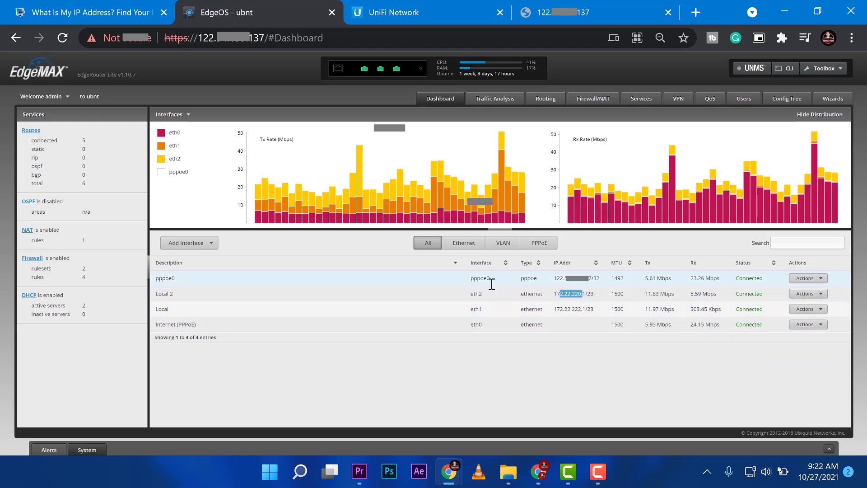
left_click_drag(474, 278, 524, 283)
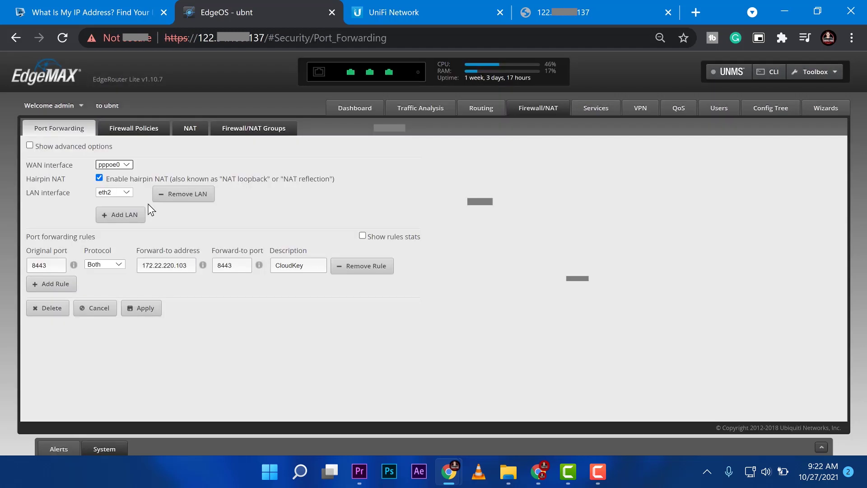
left_click(99, 177)
left_click(141, 308)
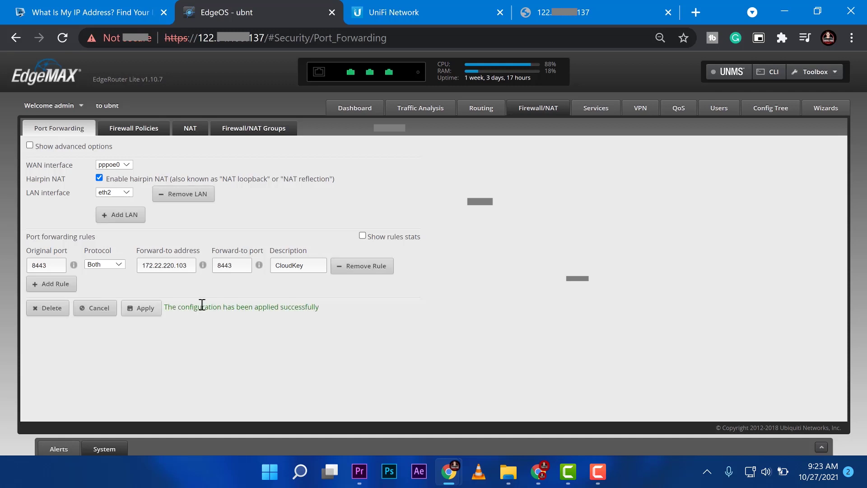
Reload the UniFi login at the public IP and highlight the IP and port 8443 in its address.
left_click(587, 13)
left_click(62, 38)
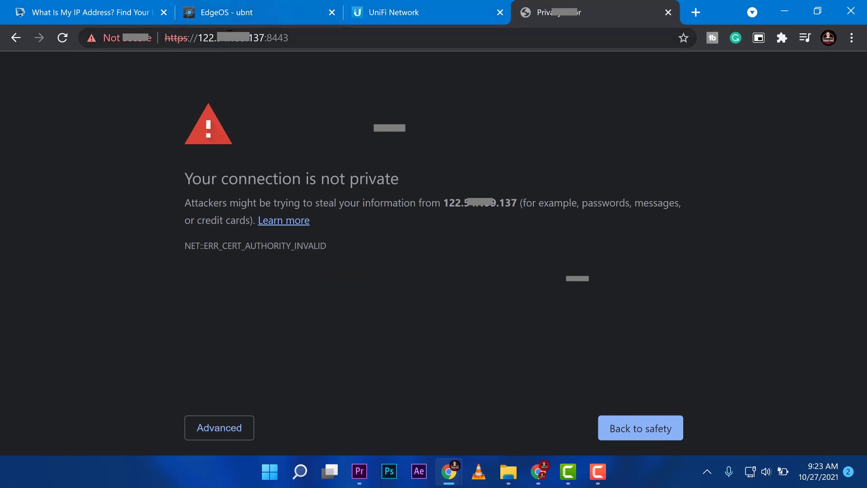
left_click(256, 38)
left_click(255, 38)
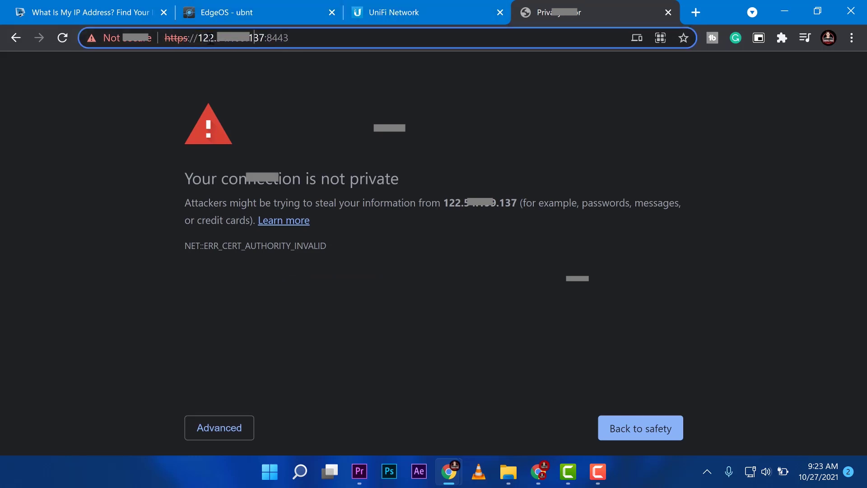
left_click(316, 38)
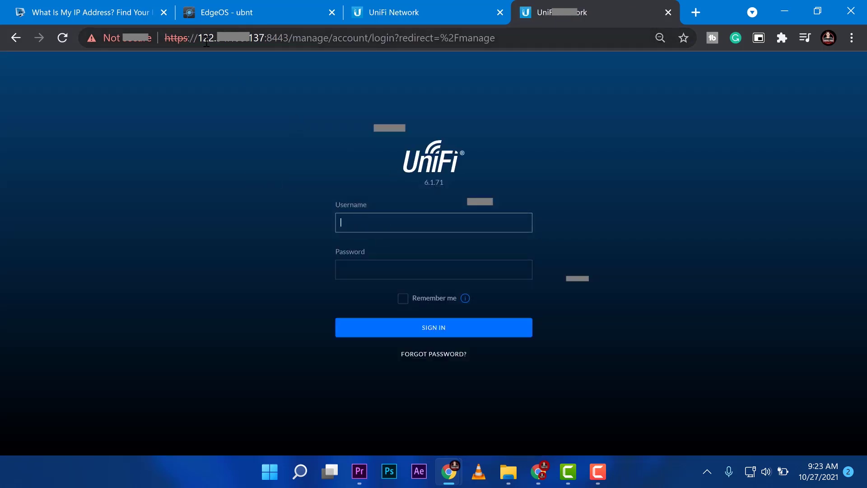
left_click_drag(207, 41, 287, 41)
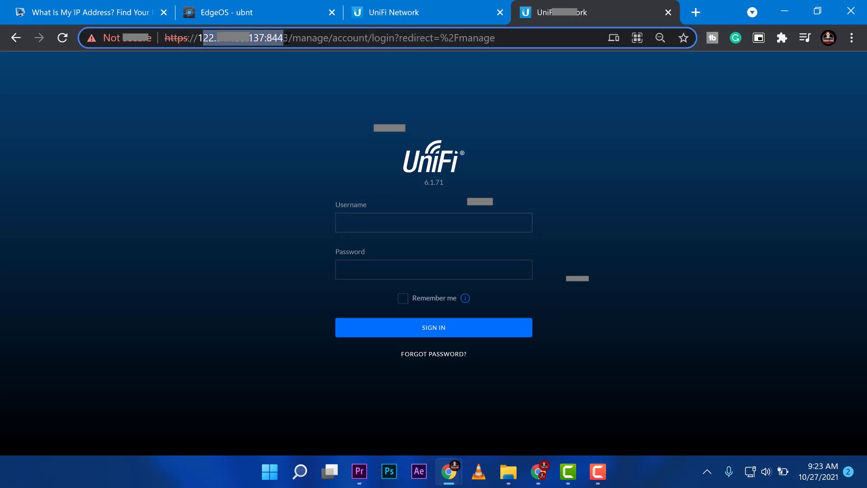
left_click(340, 39)
left_click_drag(273, 39, 289, 39)
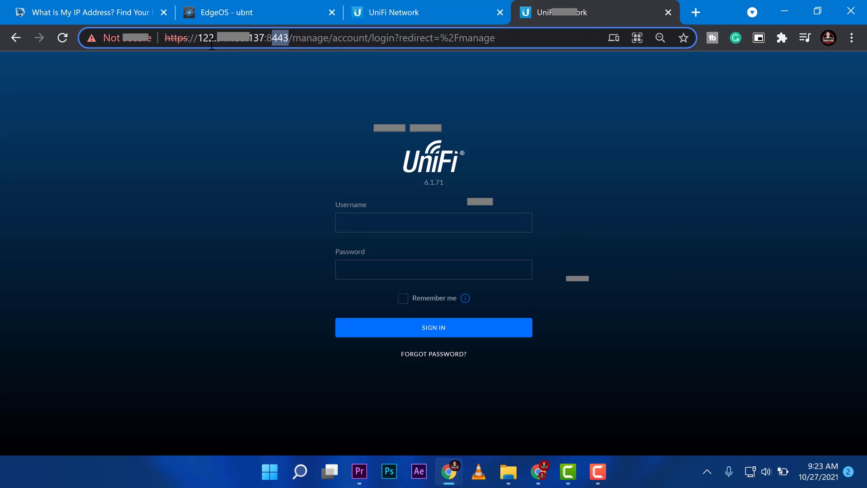
left_click_drag(197, 39, 265, 42)
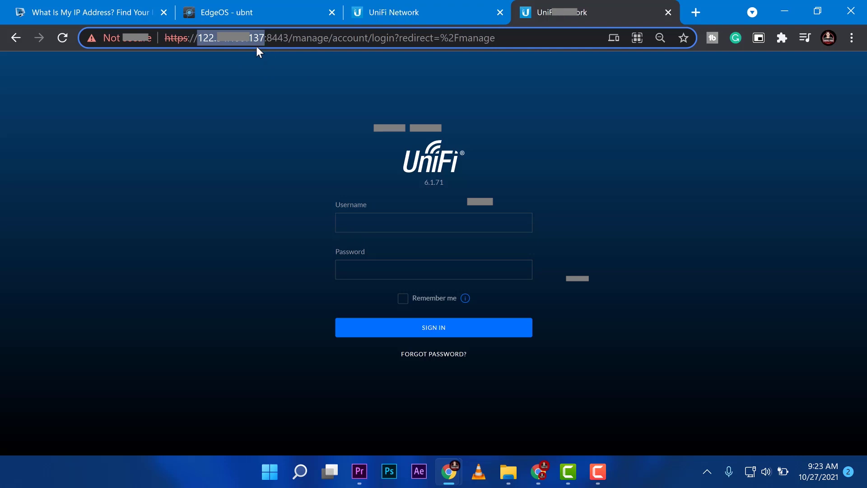
left_click_drag(253, 39, 289, 39)
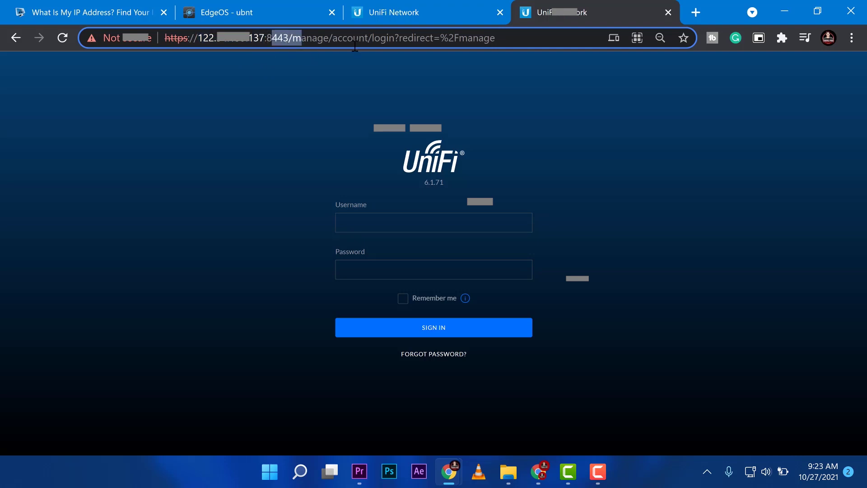
left_click(415, 96)
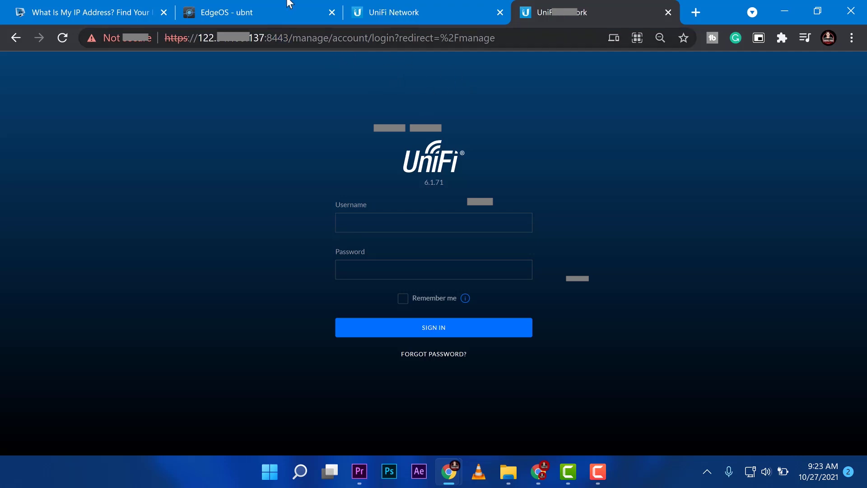
Close the older UniFi tab and return to the router's port forwarding page, highlighting its public IP.
left_click(499, 13)
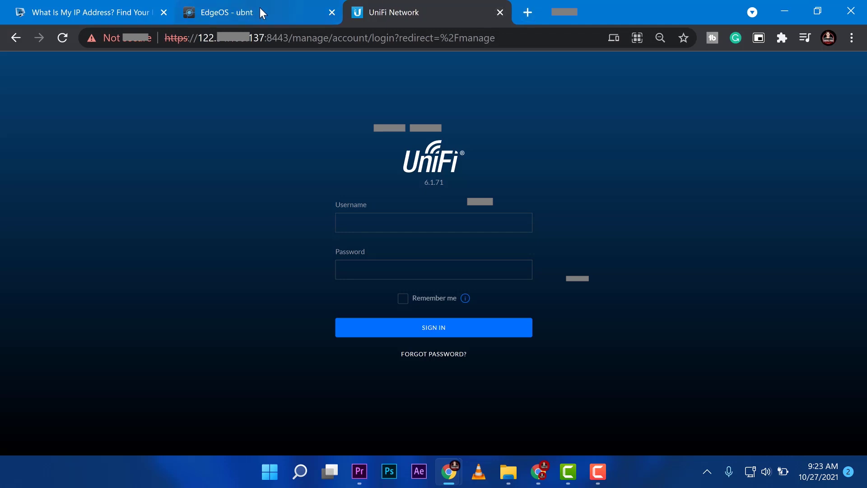
left_click(259, 8)
left_click(200, 40)
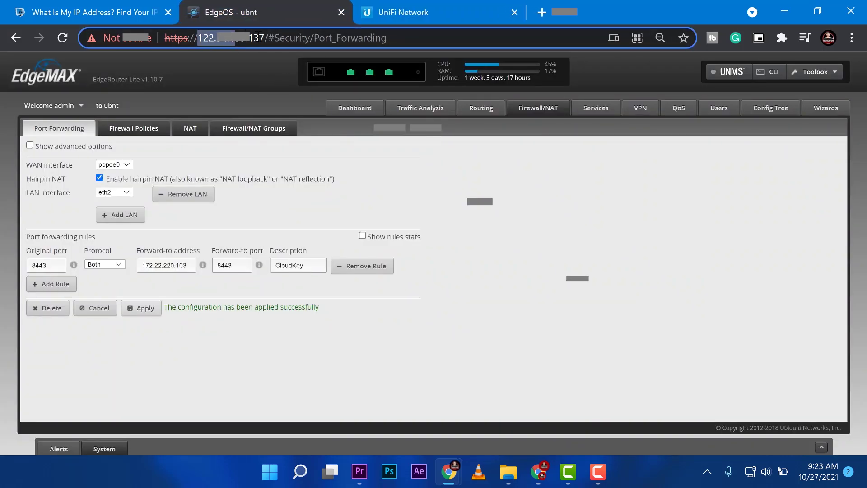
left_click_drag(201, 40, 255, 38)
left_click(285, 39)
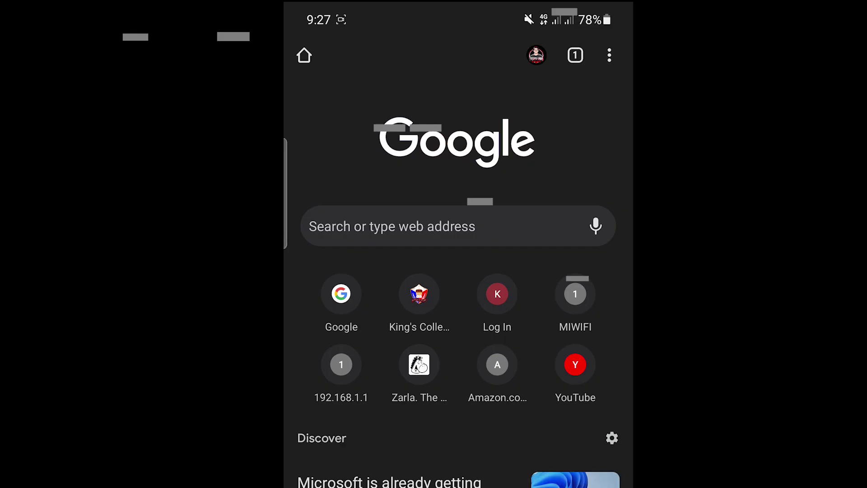
left_click(610, 55)
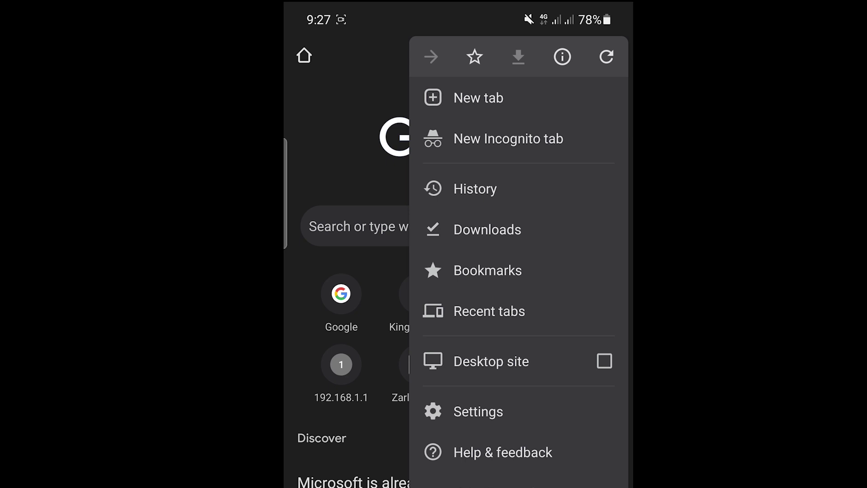
key("Escape")
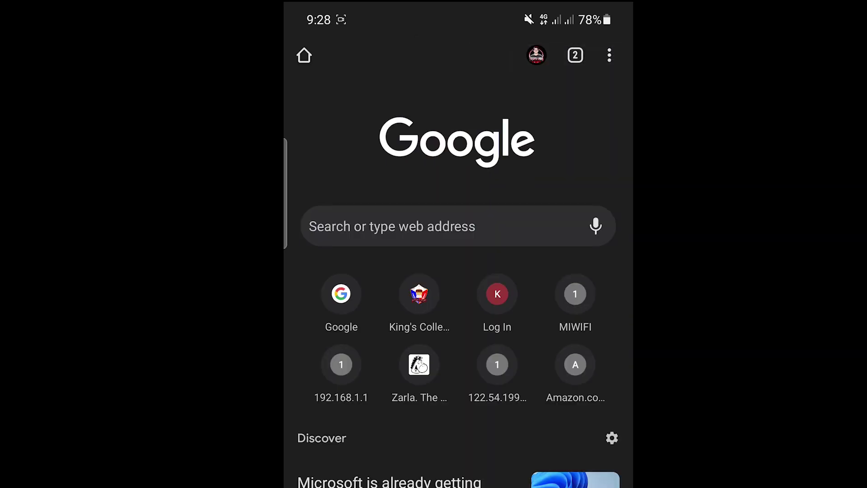
key("super")
key("alt+Tab")
left_click(392, 226)
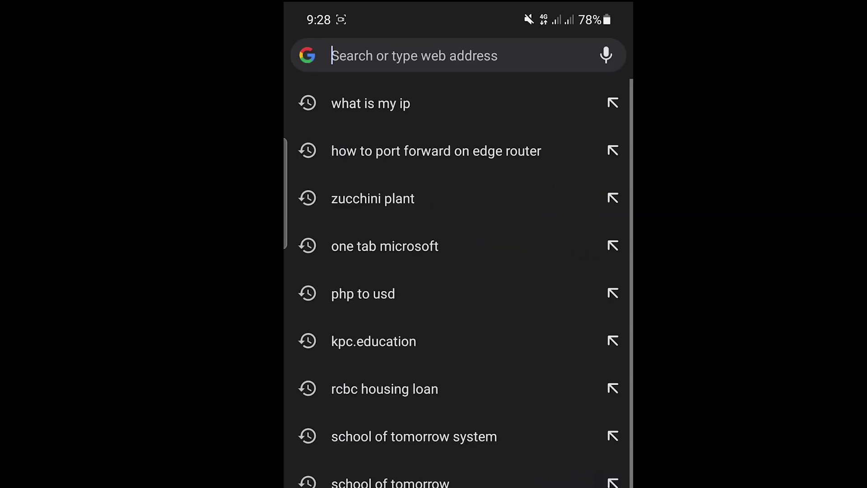
type("https")
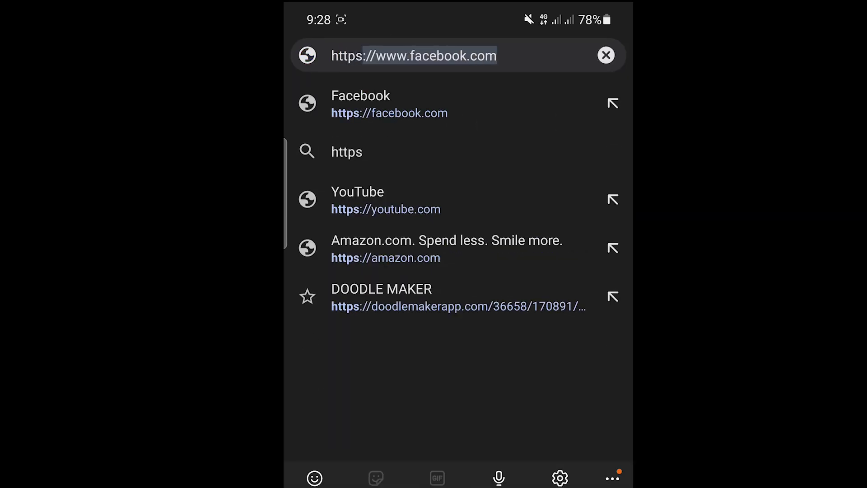
type(":")
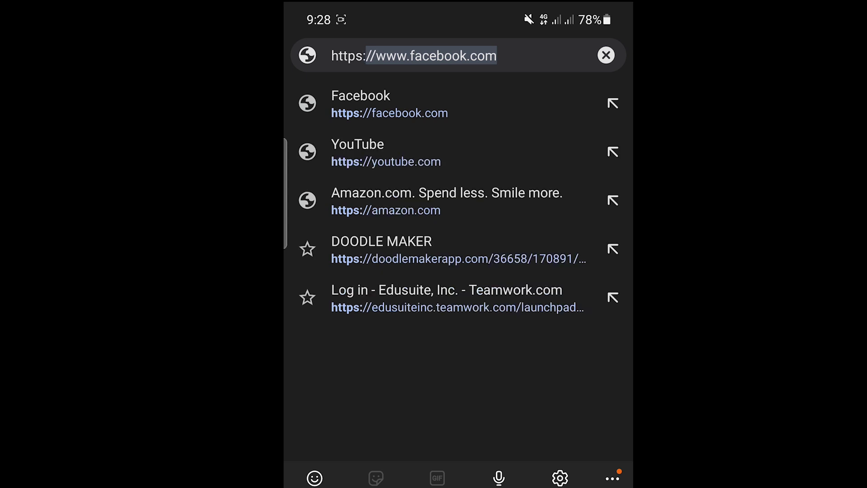
type("//122.")
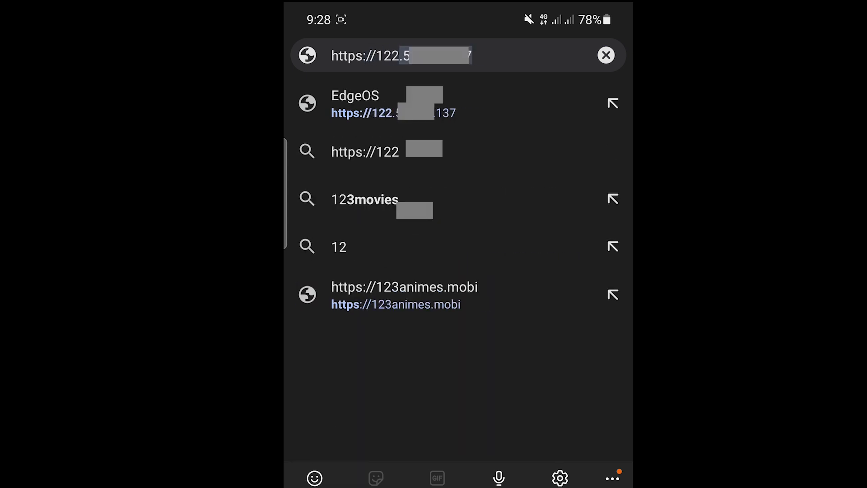
left_click(471, 55)
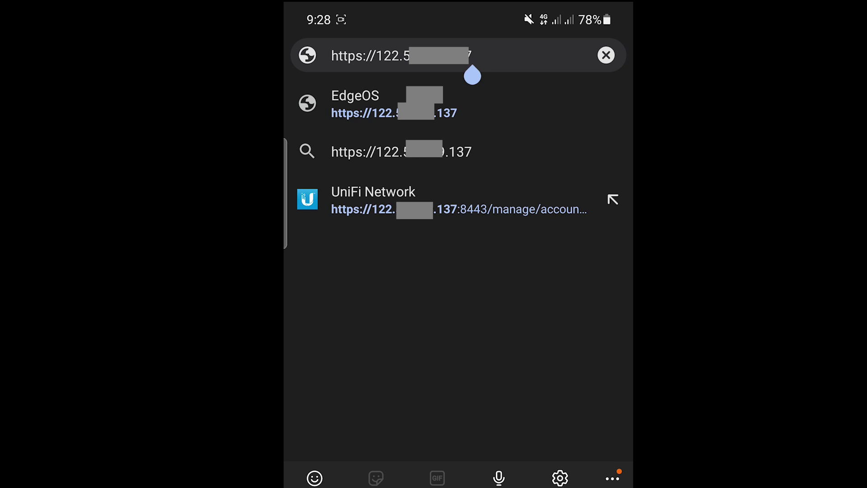
type(":")
type("844")
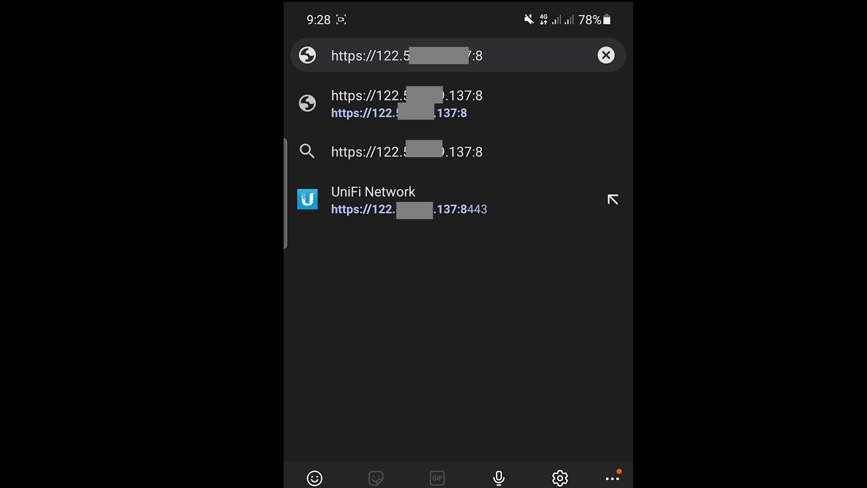
type("3")
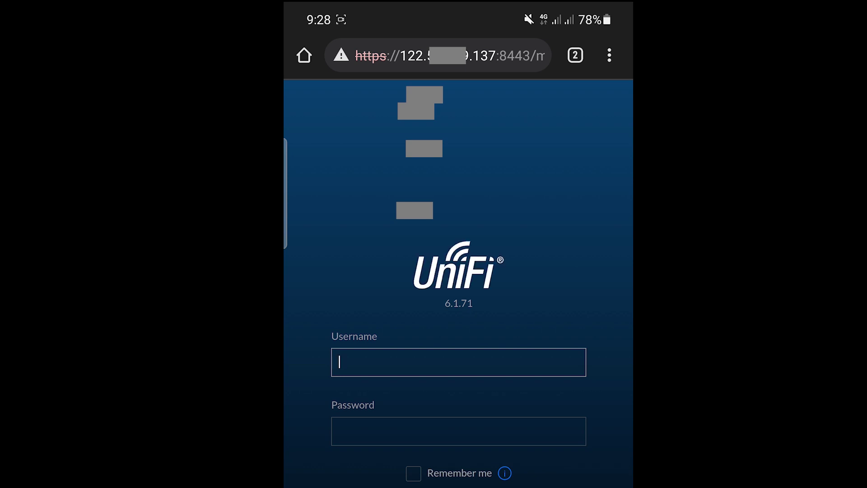
Focus the address bar on the phone's loaded UniFi login page, then dismiss the suggestions.
left_click(438, 55)
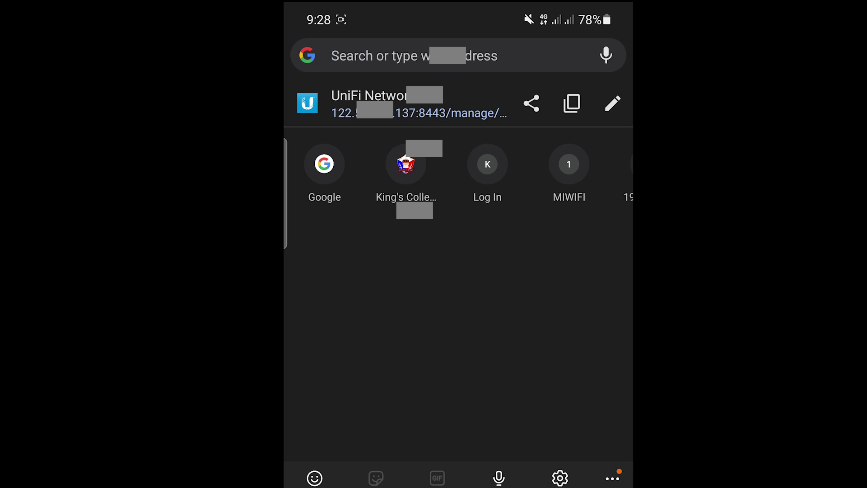
key("Escape")
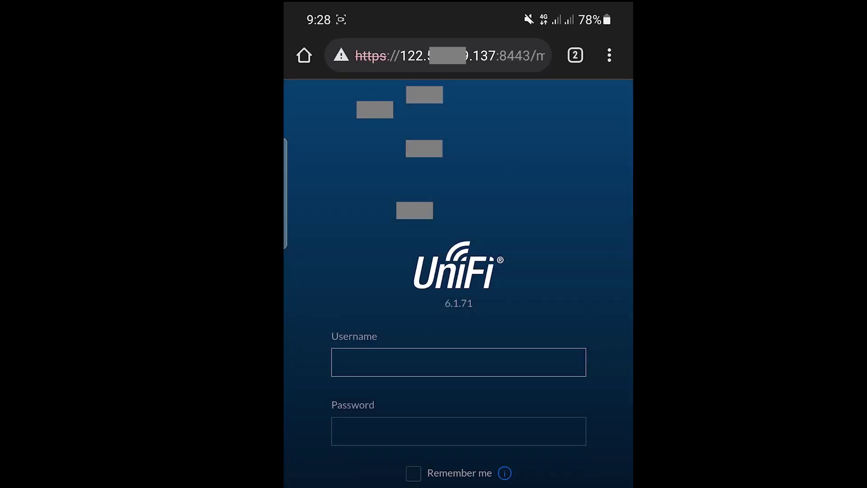